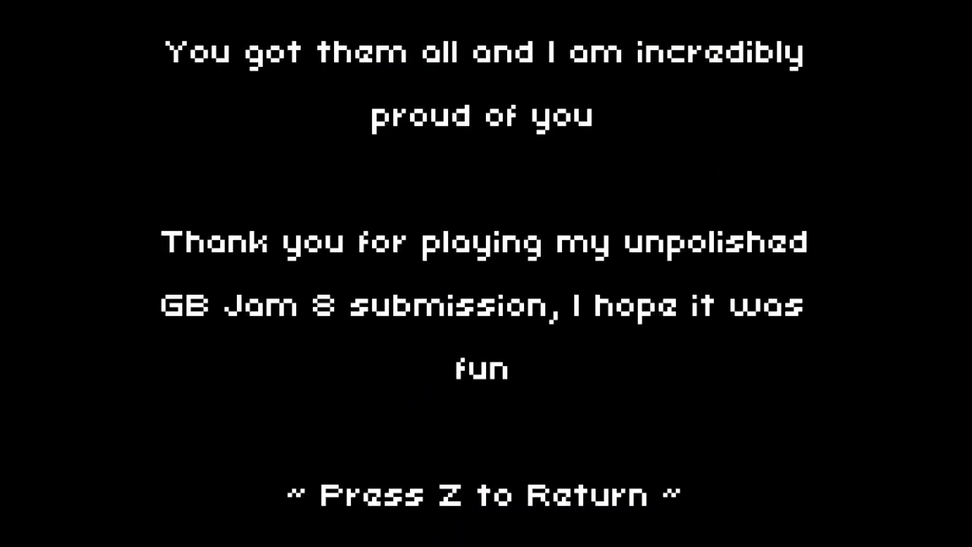
- Leave the end-credits screen and return to the start screen with the game's instructions
key(z)
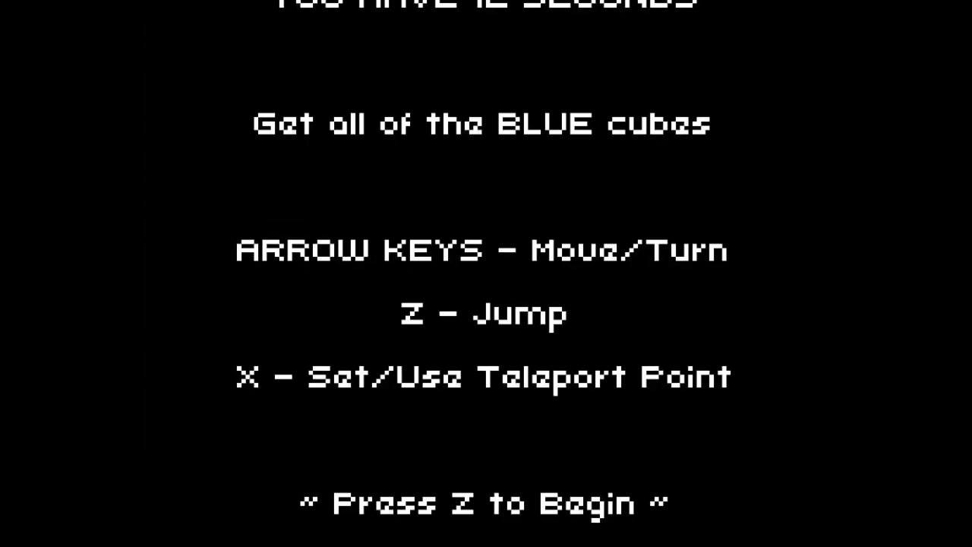
- Start a new run, set a teleport point, play through to the ending, then quit to the editor
key(z)
key(x)
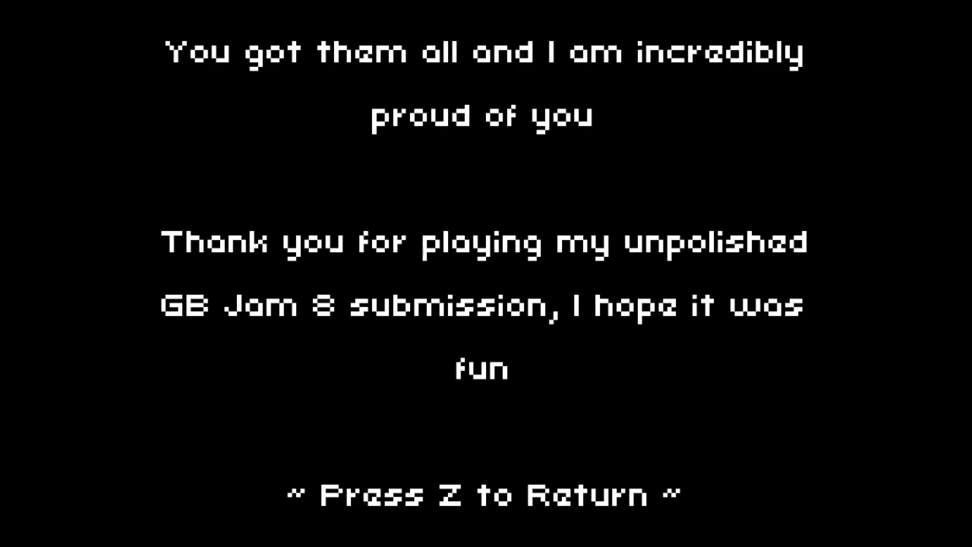
key(super+q)
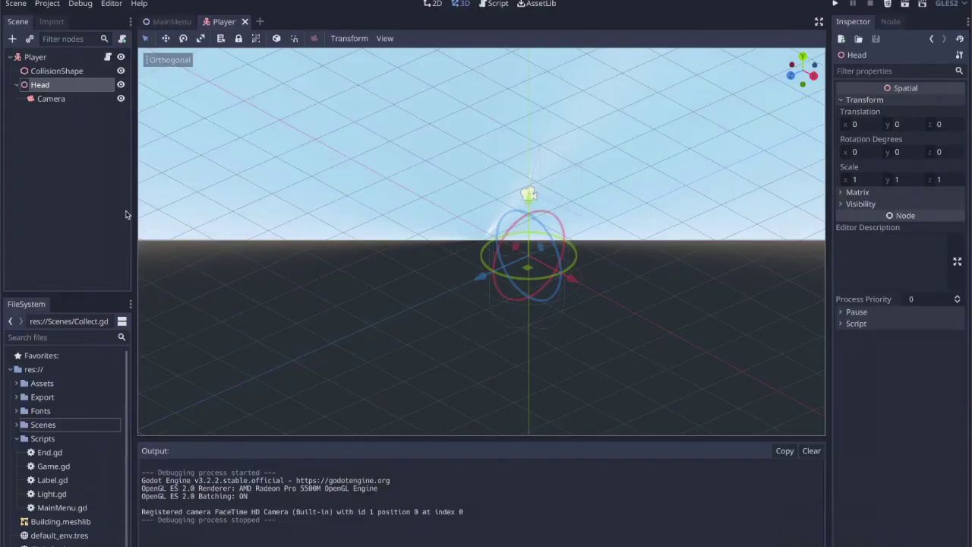
- Open the Player node's Player.gd script, then inspect its CollisionShape, Head and Camera nodes
click(78, 60)
click(108, 58)
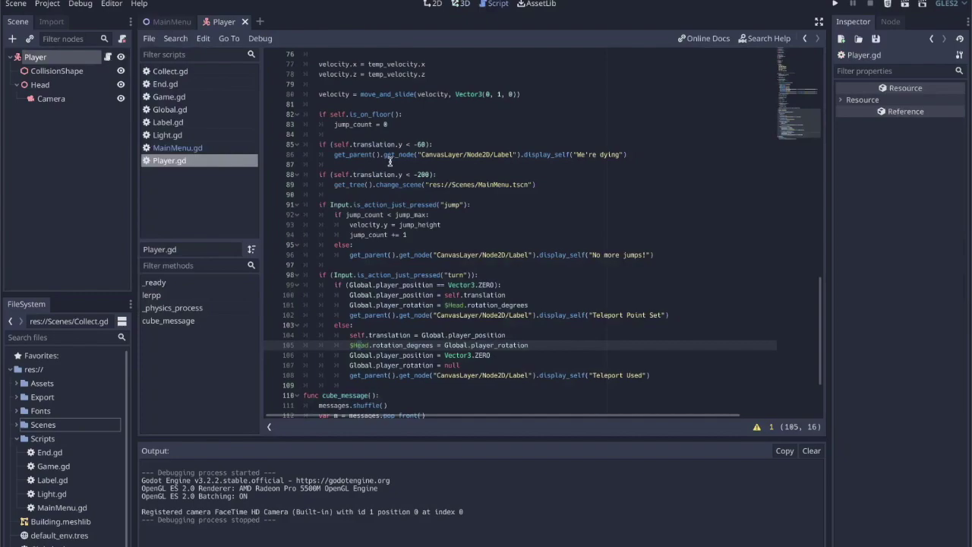
scroll(399, 198, up, 15)
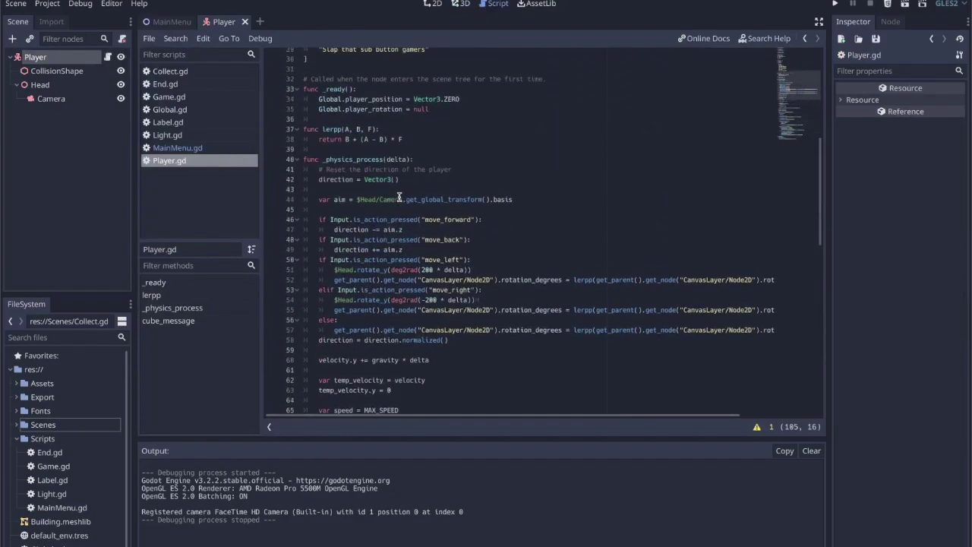
scroll(399, 198, up, 4)
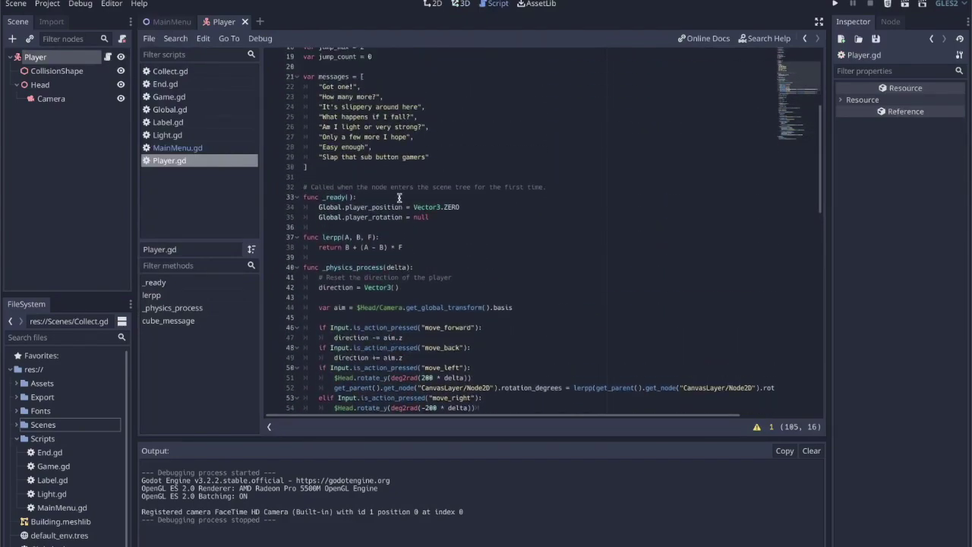
scroll(399, 199, down, 13)
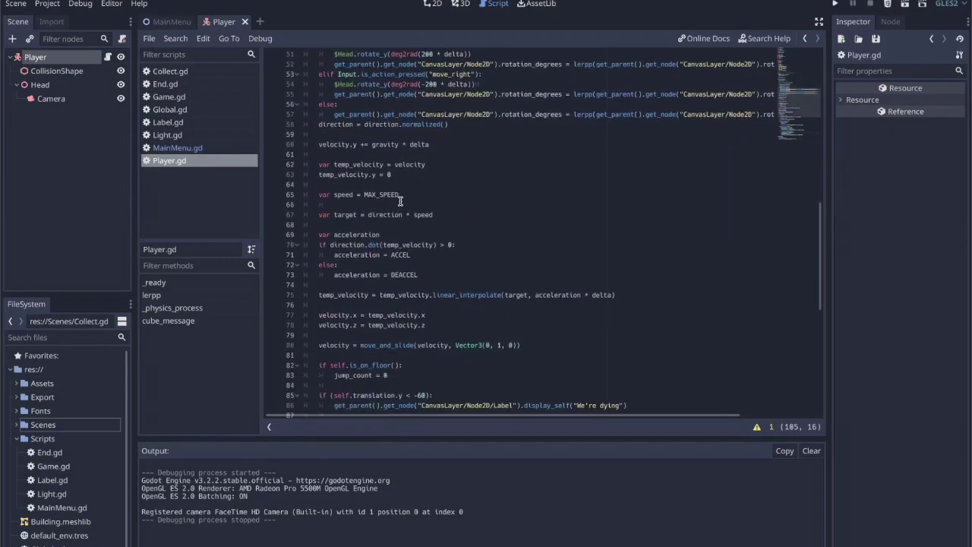
scroll(399, 201, down, 2)
click(70, 72)
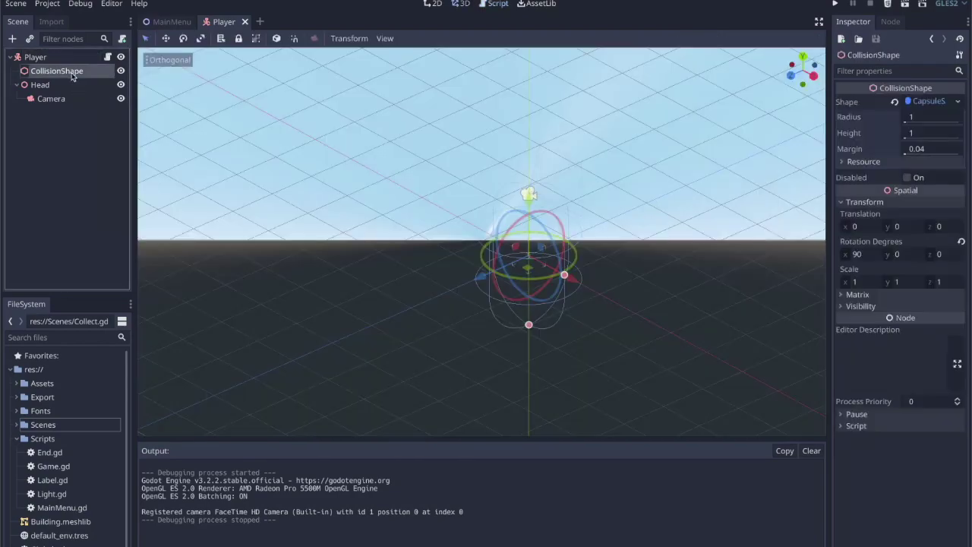
click(70, 86)
click(73, 101)
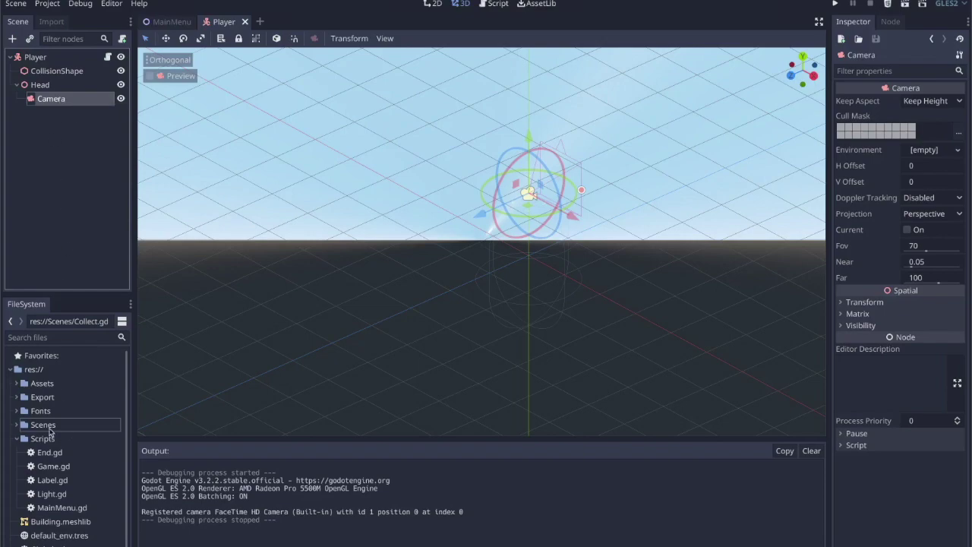
- Switch to the MainMenu scene, expand res://Scenes in FileSystem, and open the Game scene
click(168, 21)
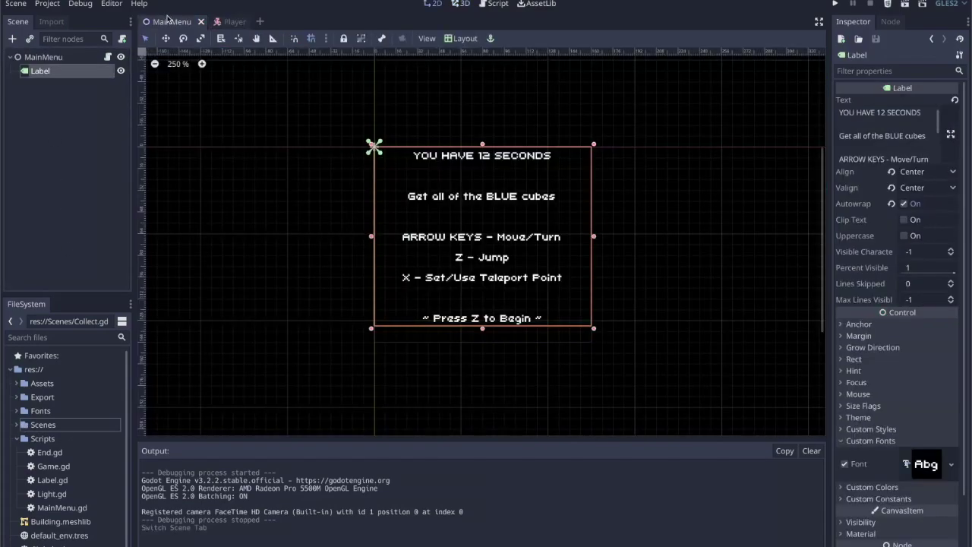
click(17, 425)
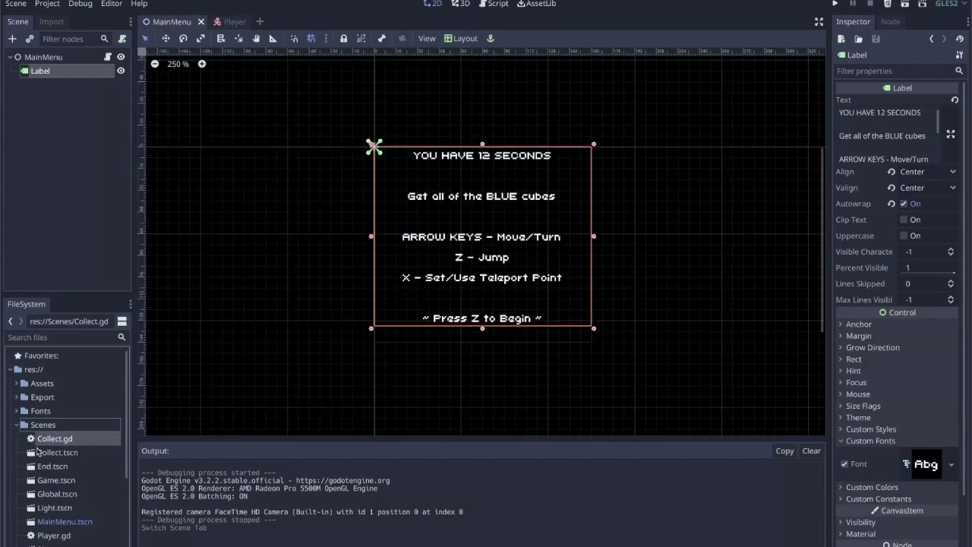
scroll(47, 535, down, 1)
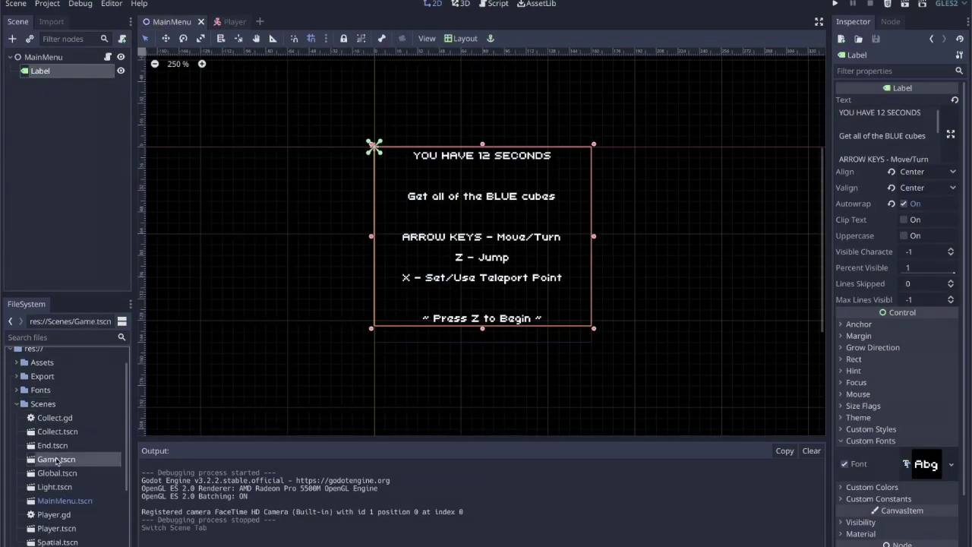
double_click(56, 459)
- Orbit the Game level and select GridMap to show its Ground and Walls tile palette
scroll(87, 213, down, 2)
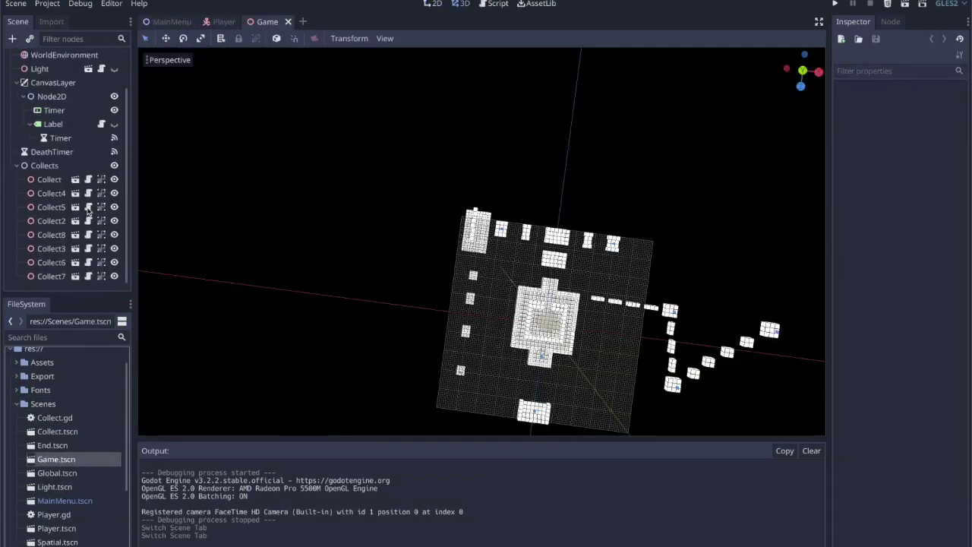
middle_drag(398, 271, 452, 285)
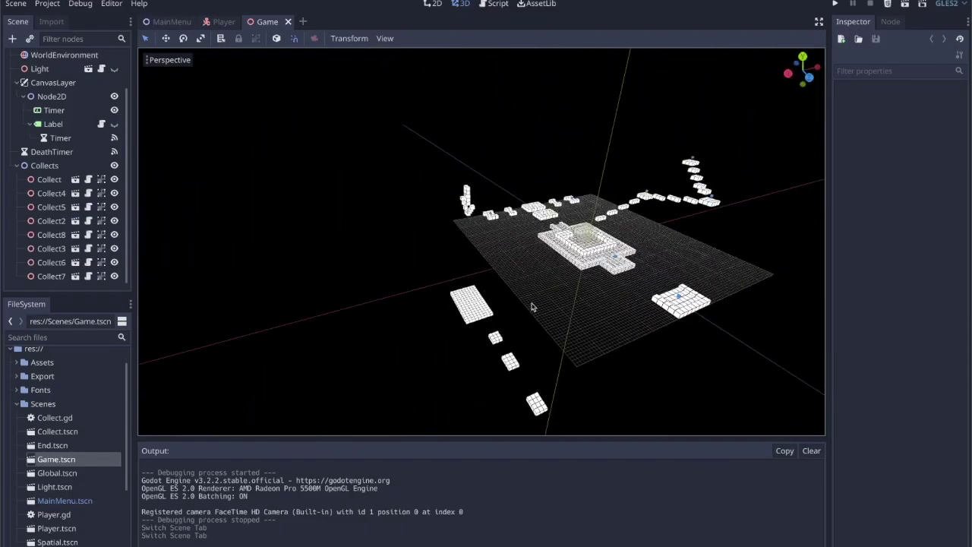
middle_drag(542, 295, 541, 265)
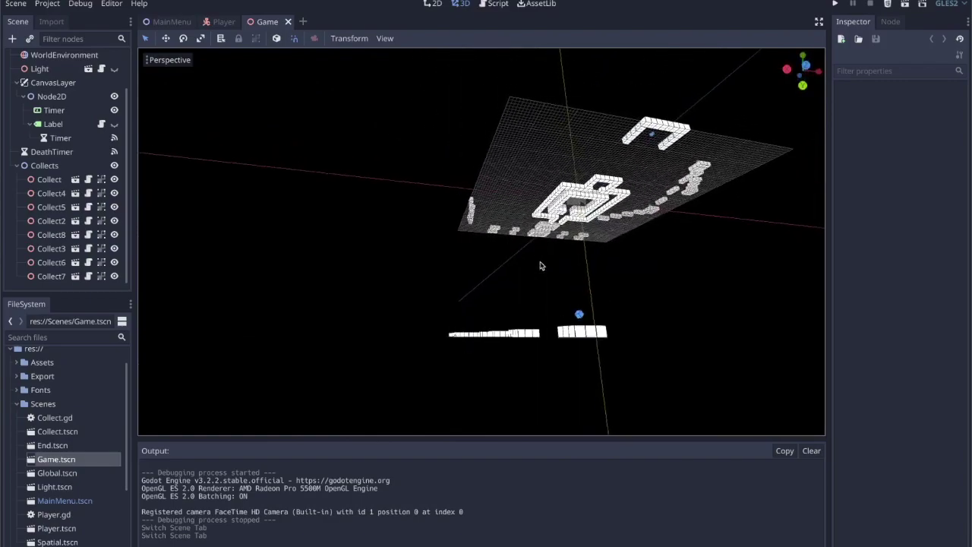
scroll(88, 221, up, 3)
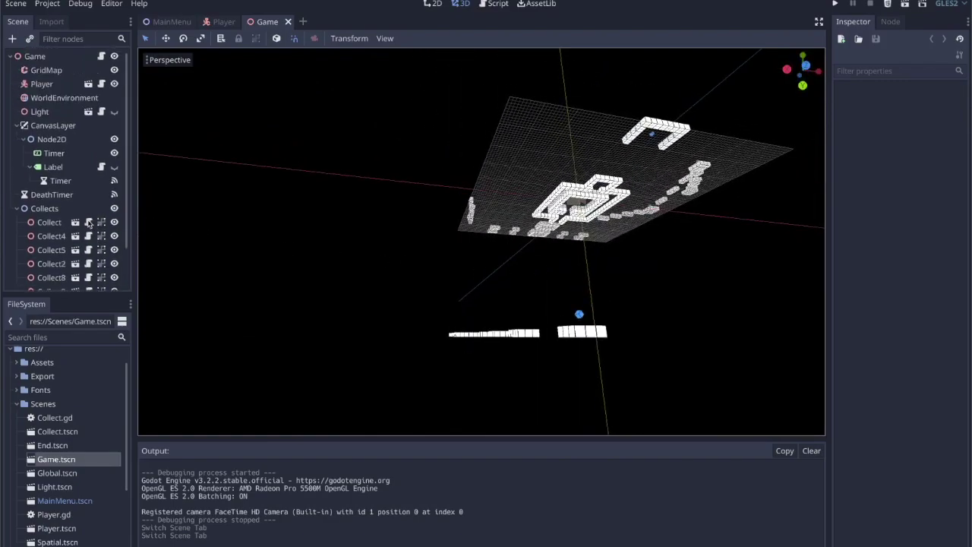
click(81, 74)
middle_drag(553, 274, 535, 268)
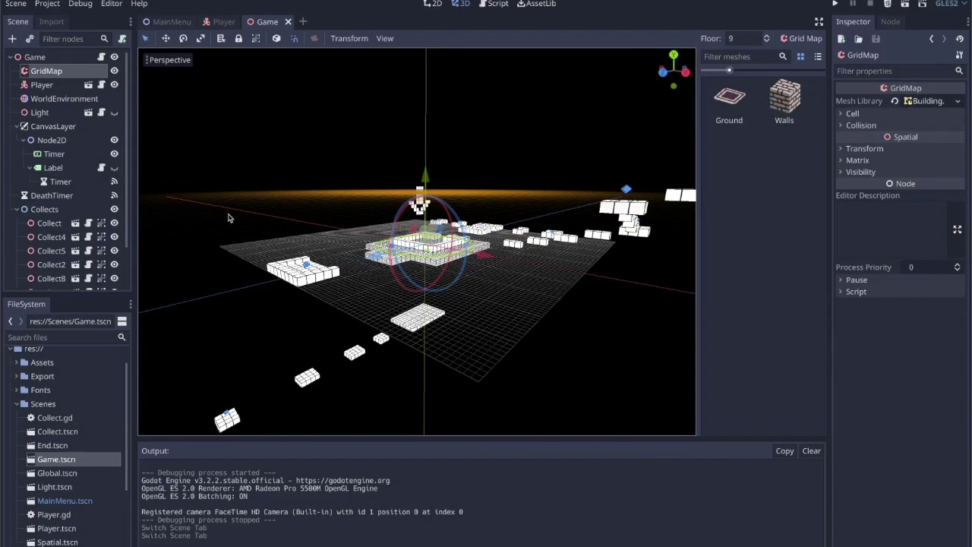
scroll(106, 452, down, 5)
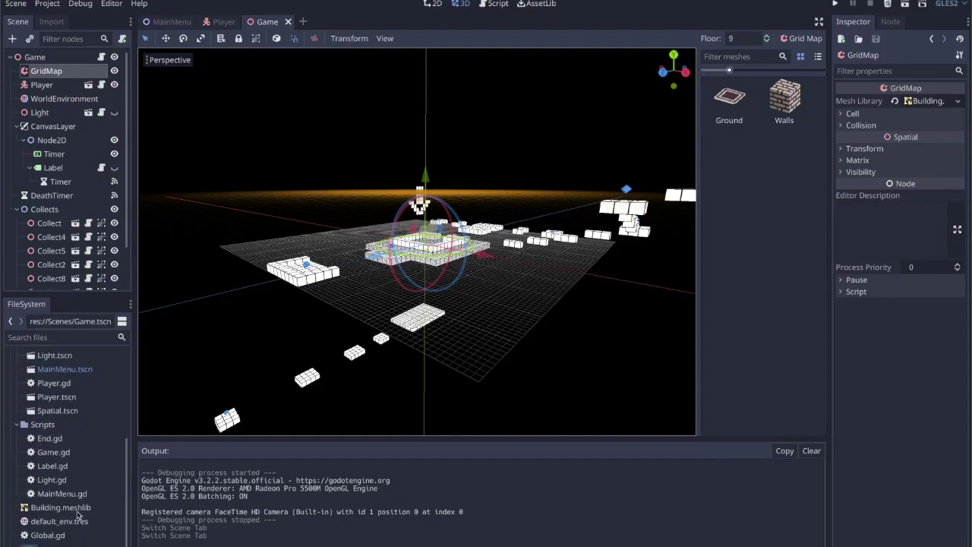
middle_drag(577, 184, 155, 126)
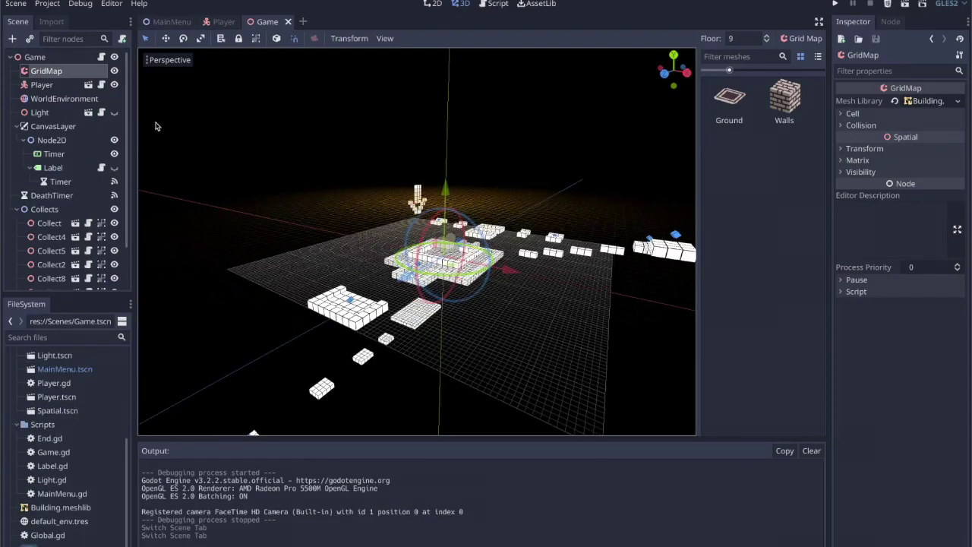
middle_drag(443, 261, 530, 309)
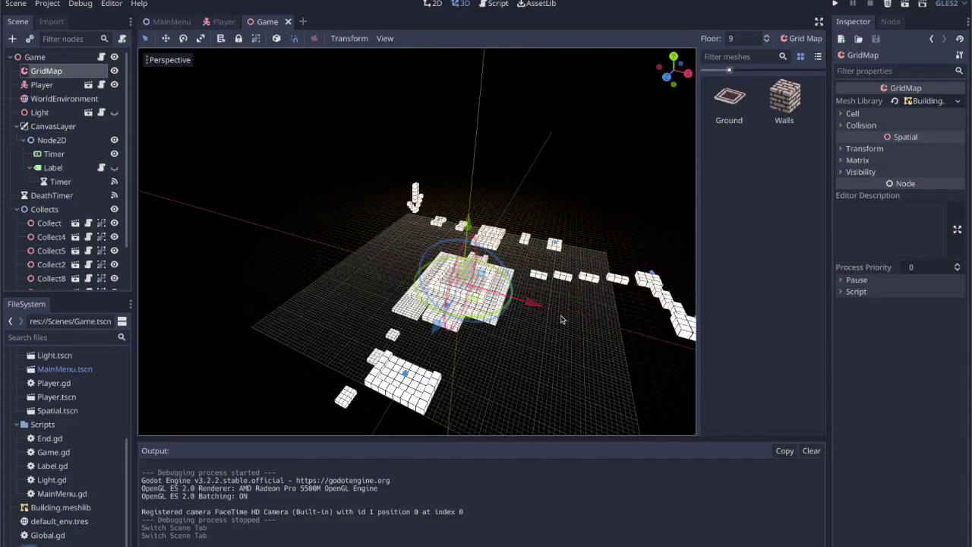
middle_drag(558, 314, 544, 306)
scroll(67, 232, down, 3)
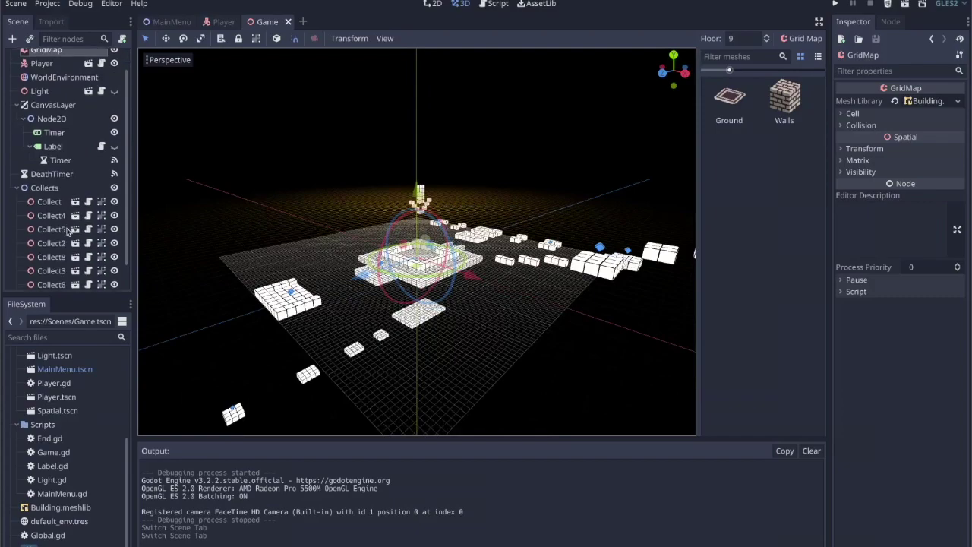
scroll(67, 231, up, 3)
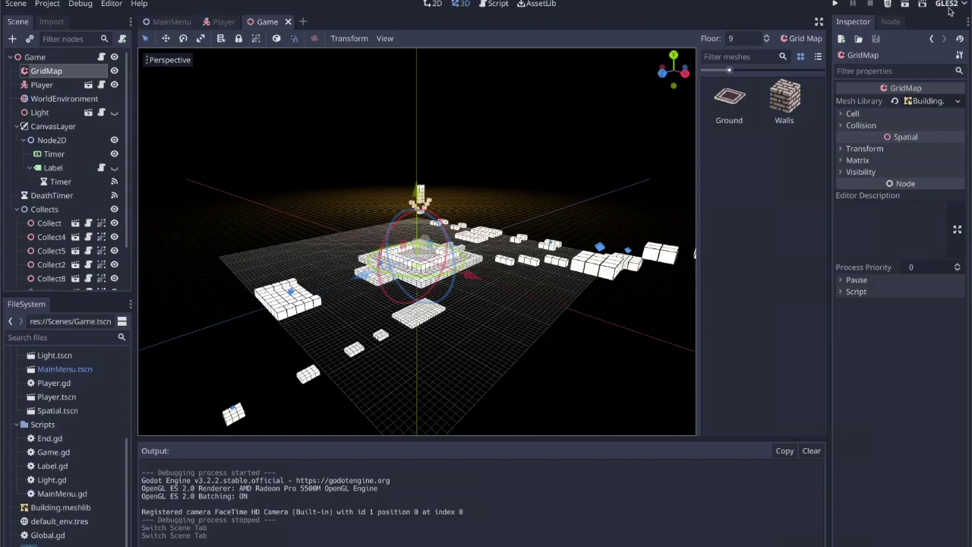
- Run the project, start the game from its start screen, and play a round in the maze
click(836, 4)
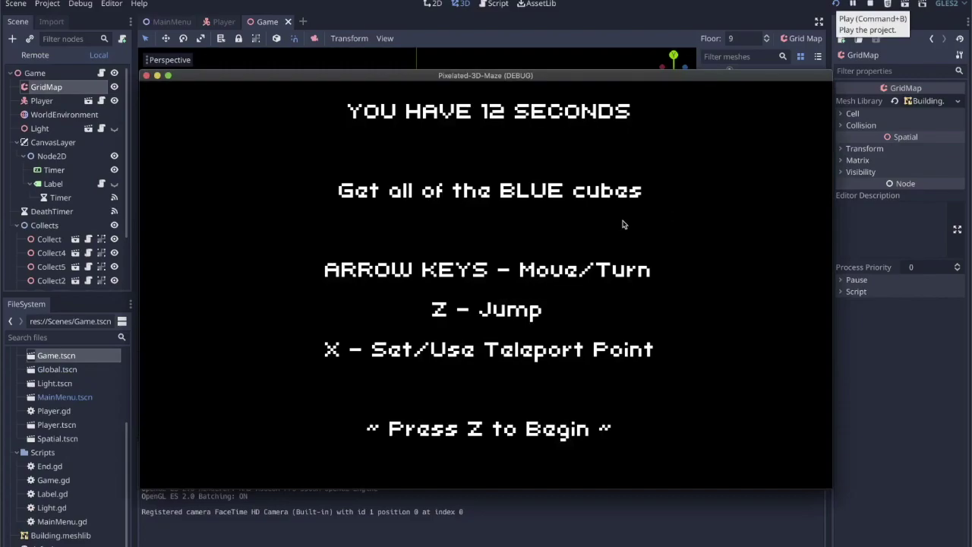
key(z)
key(z)
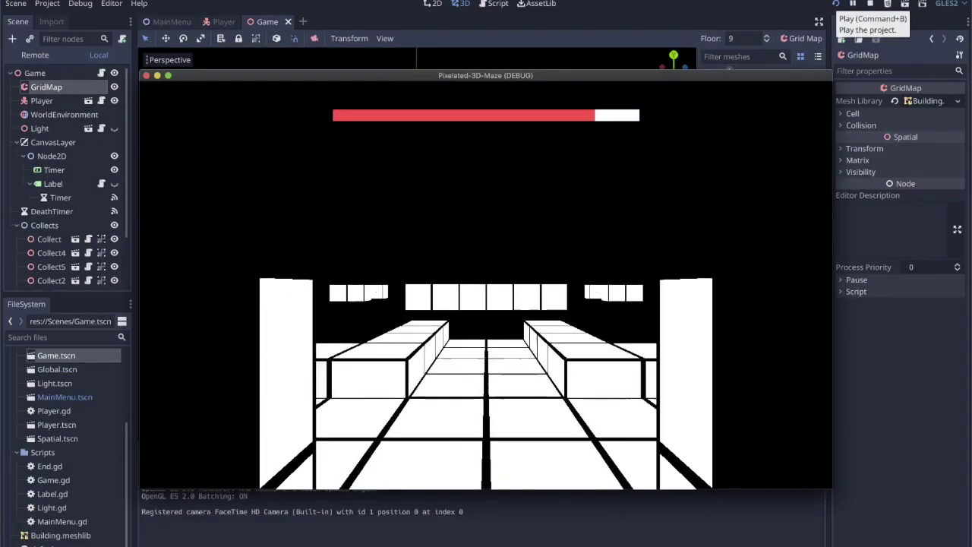
key(z)
key(z)
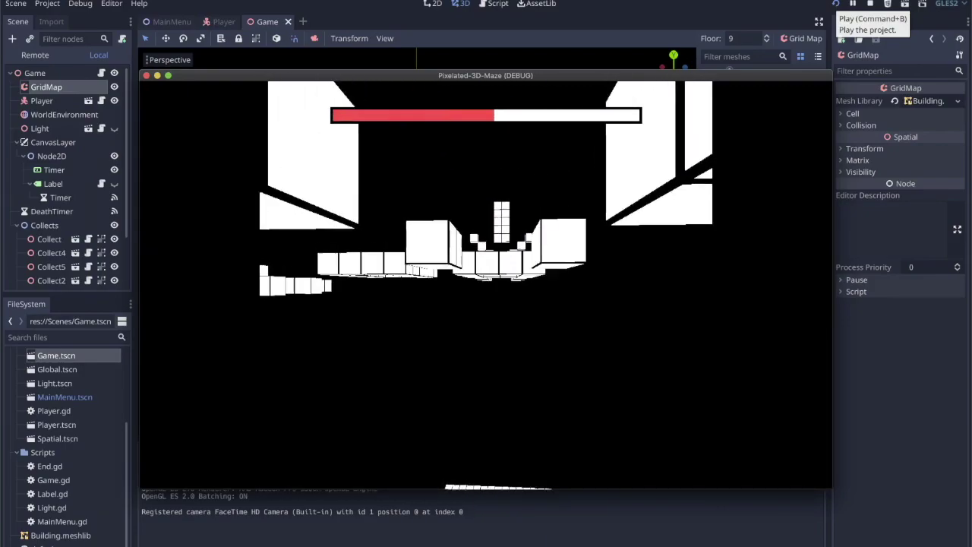
key(z)
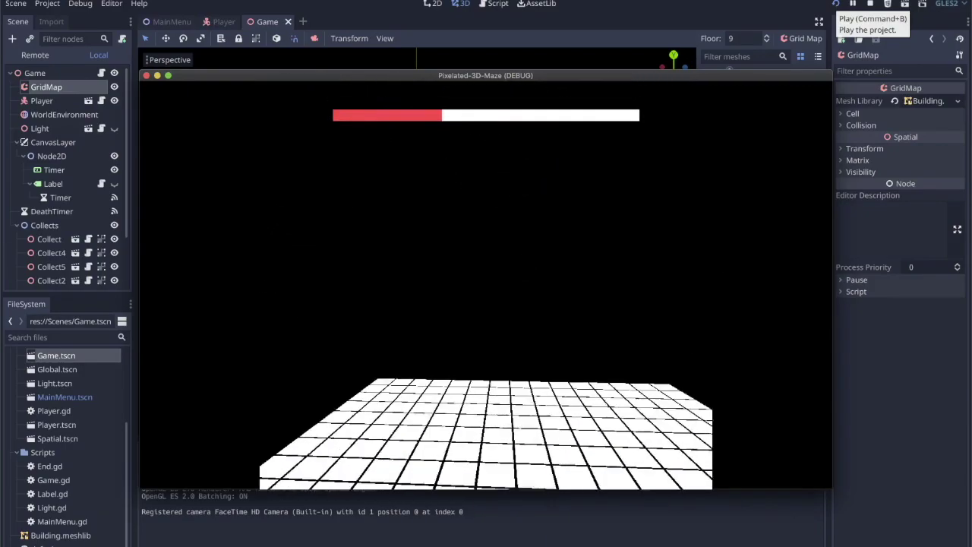